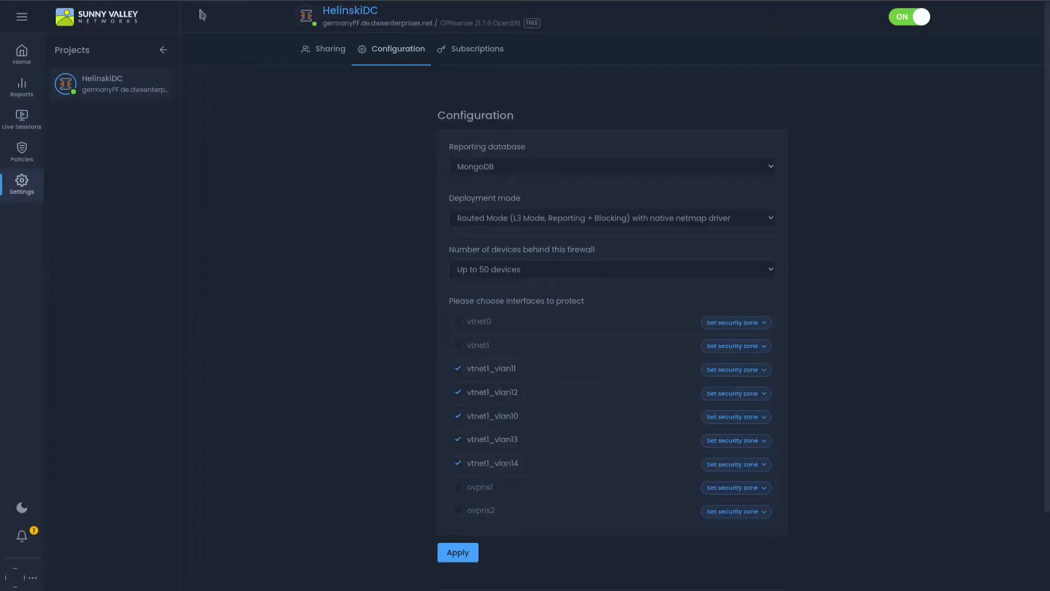
Step: Go to Home in the Zenarmor Cloud sidebar to show the HelinskiDC project overview
{"action": "left_click", "coordinate": [22, 53]}
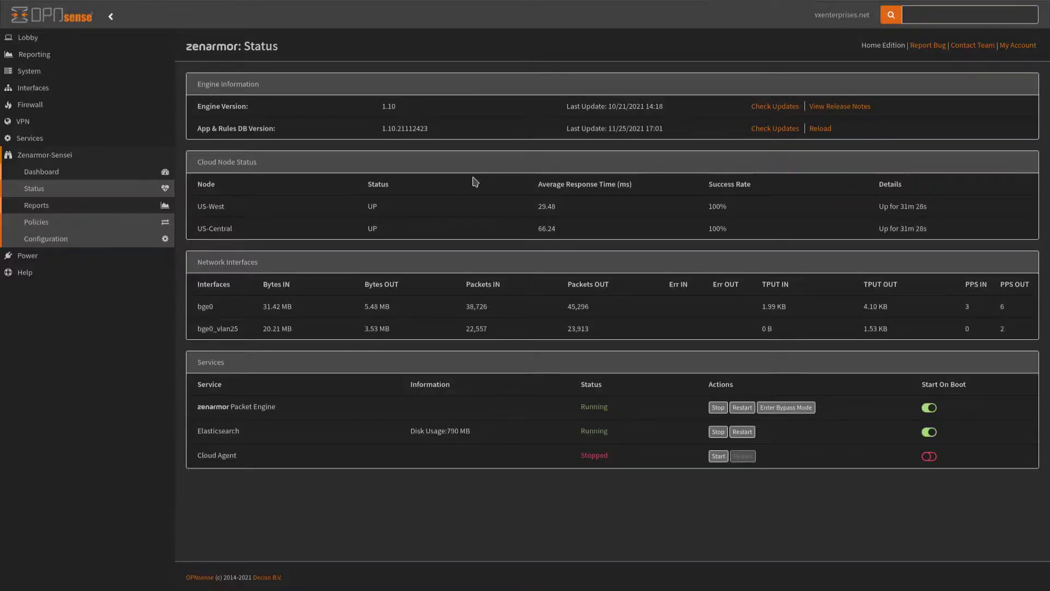
Step: Open the Zenarmor-Sensei Policies list and start editing the Default policy
{"action": "left_click", "coordinate": [112, 222]}
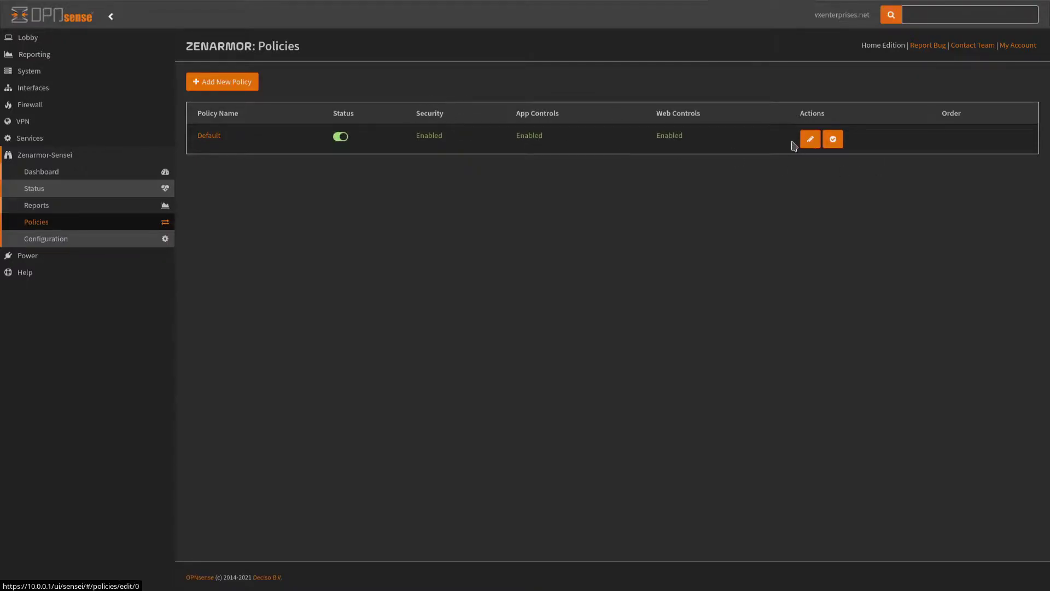
{"action": "left_click", "coordinate": [809, 140]}
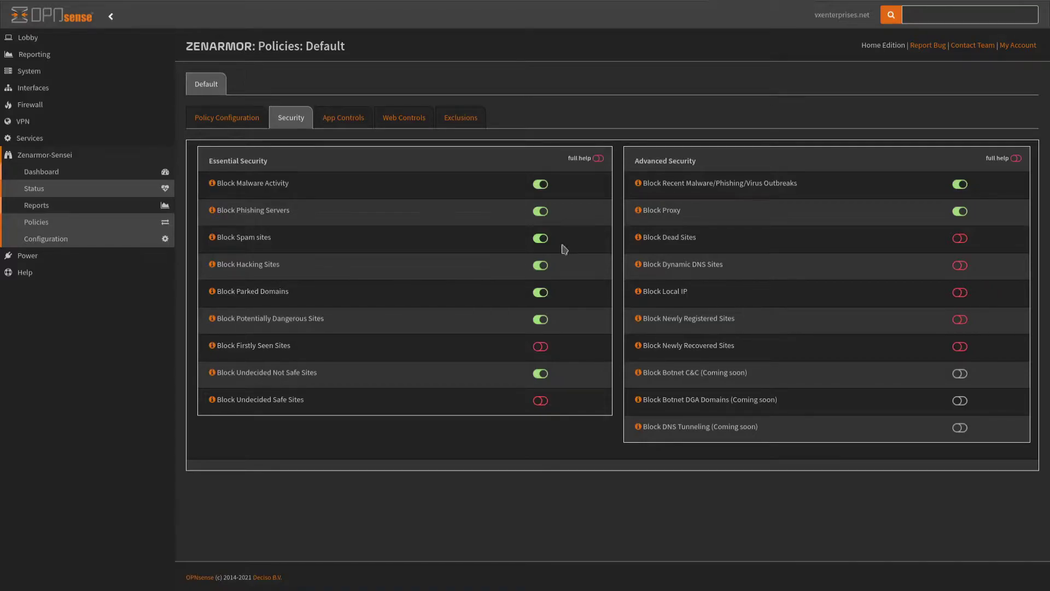
Step: Switch the Default policy's editor to its App Controls tab
{"action": "left_click", "coordinate": [340, 123]}
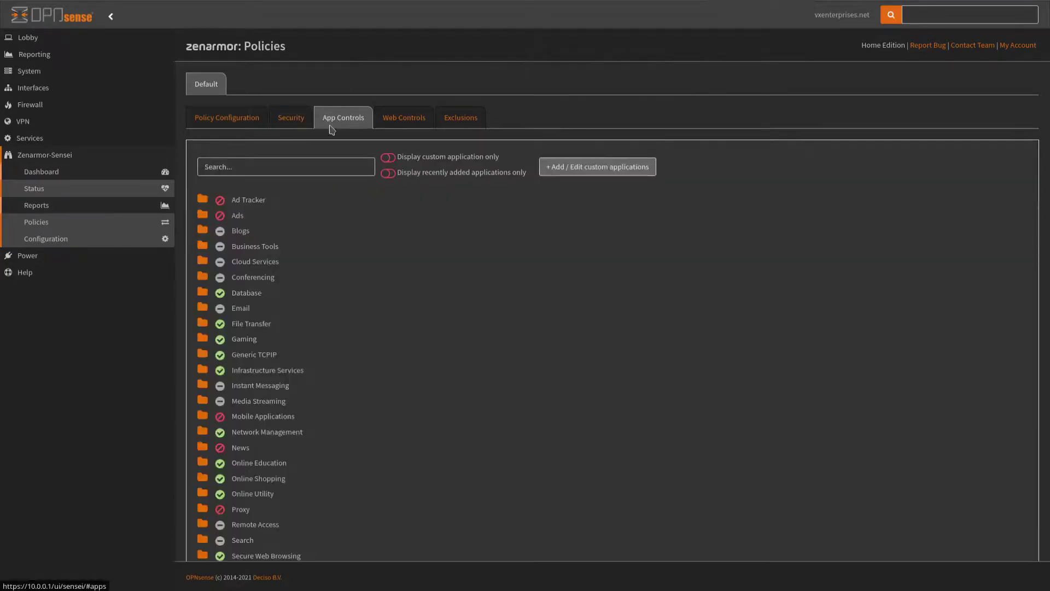
Step: Expand the Database category and block CouchDB and Firebird SQL
{"action": "scroll", "coordinate": [200, 205], "scroll_direction": "down", "scroll_amount": 1}
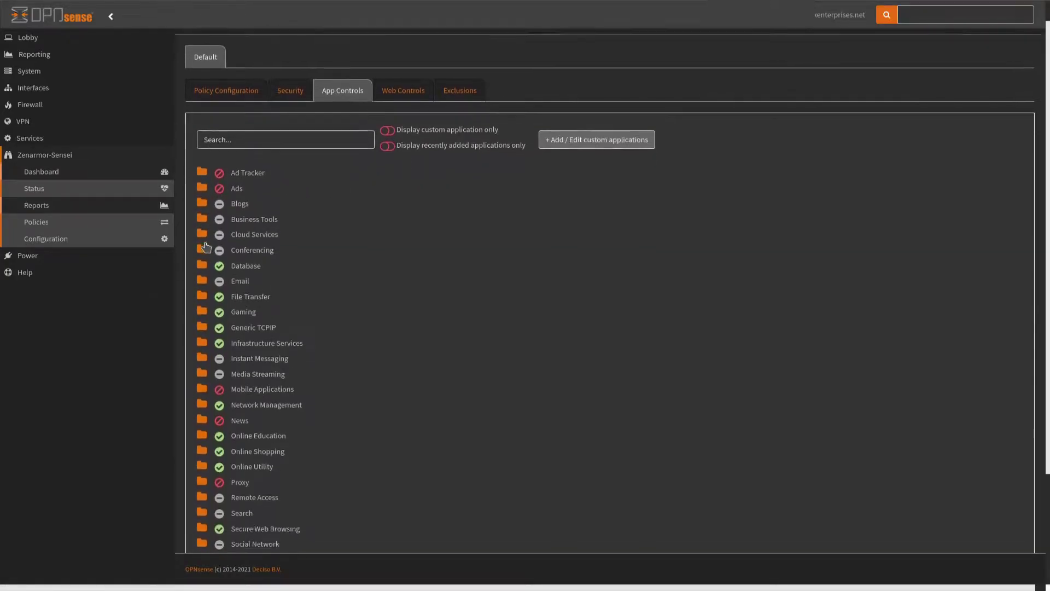
{"action": "left_click", "coordinate": [203, 237]}
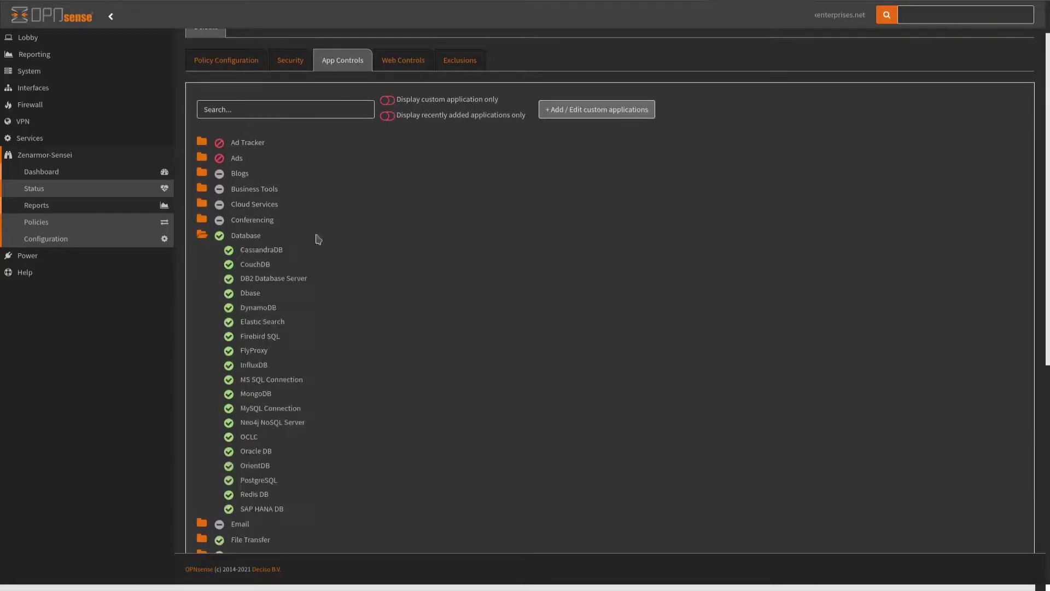
{"action": "scroll", "coordinate": [448, 240], "scroll_direction": "down", "scroll_amount": 1}
{"action": "left_click", "coordinate": [229, 235]}
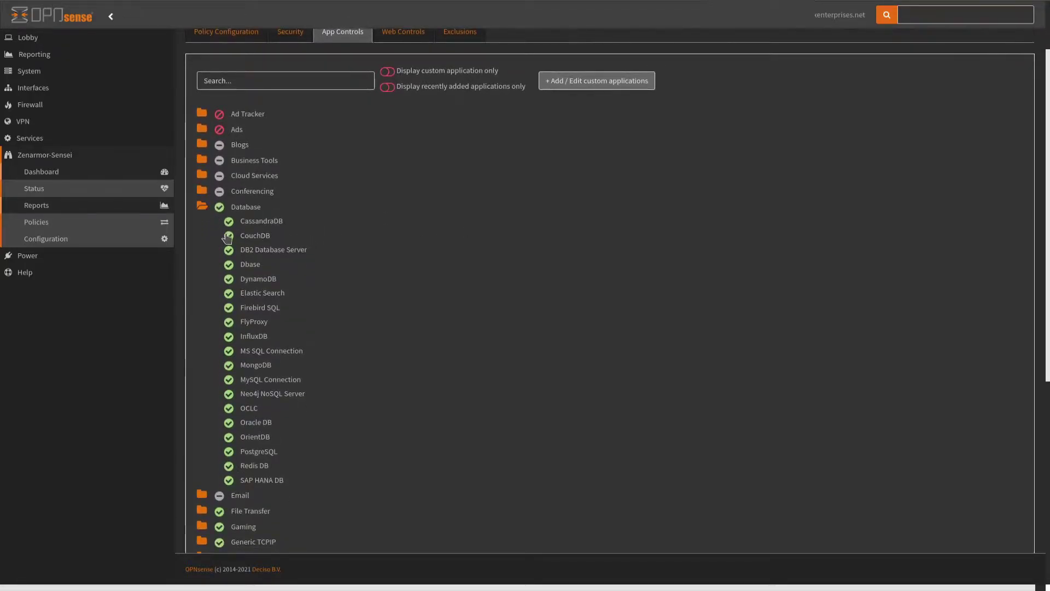
{"action": "scroll", "coordinate": [572, 325], "scroll_direction": "down", "scroll_amount": 1}
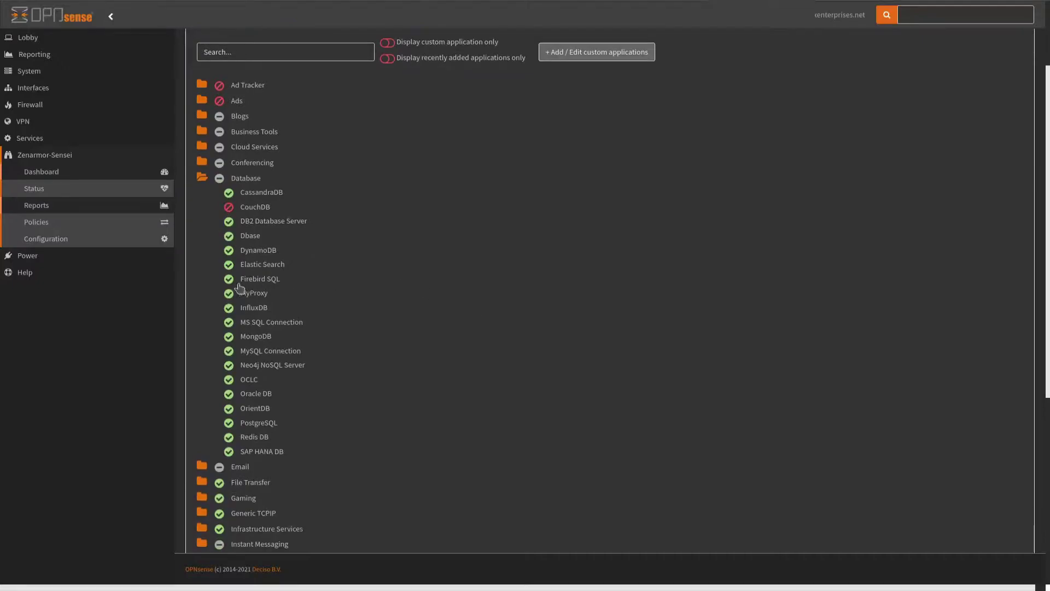
{"action": "scroll", "coordinate": [623, 328], "scroll_direction": "down", "scroll_amount": 10}
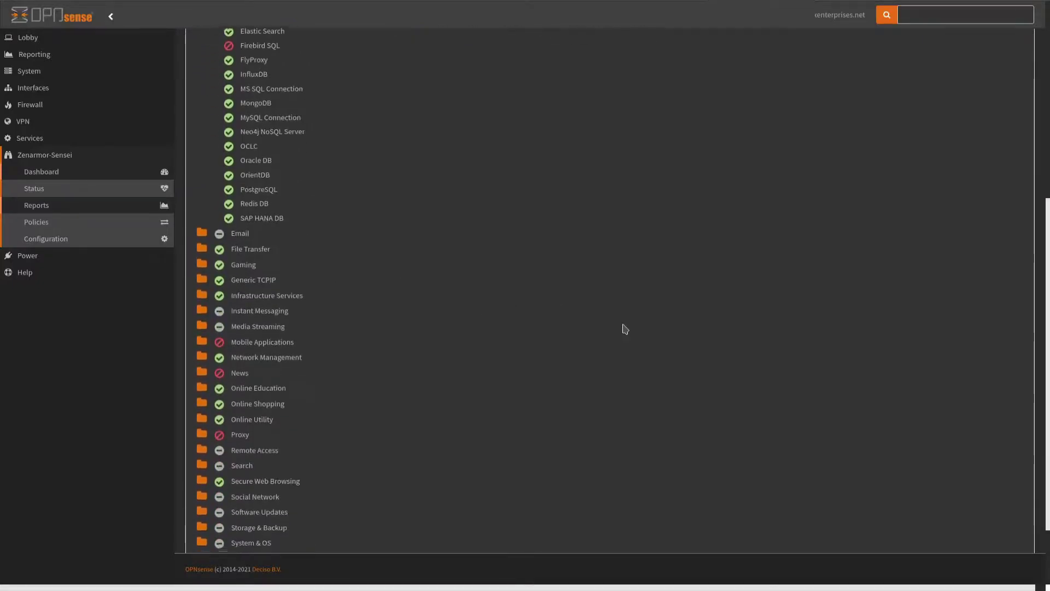
Step: Review the Proxy category's apps, then bring up the Web Controls tab
{"action": "left_click", "coordinate": [202, 339]}
{"action": "scroll", "coordinate": [219, 360], "scroll_direction": "down", "scroll_amount": 6}
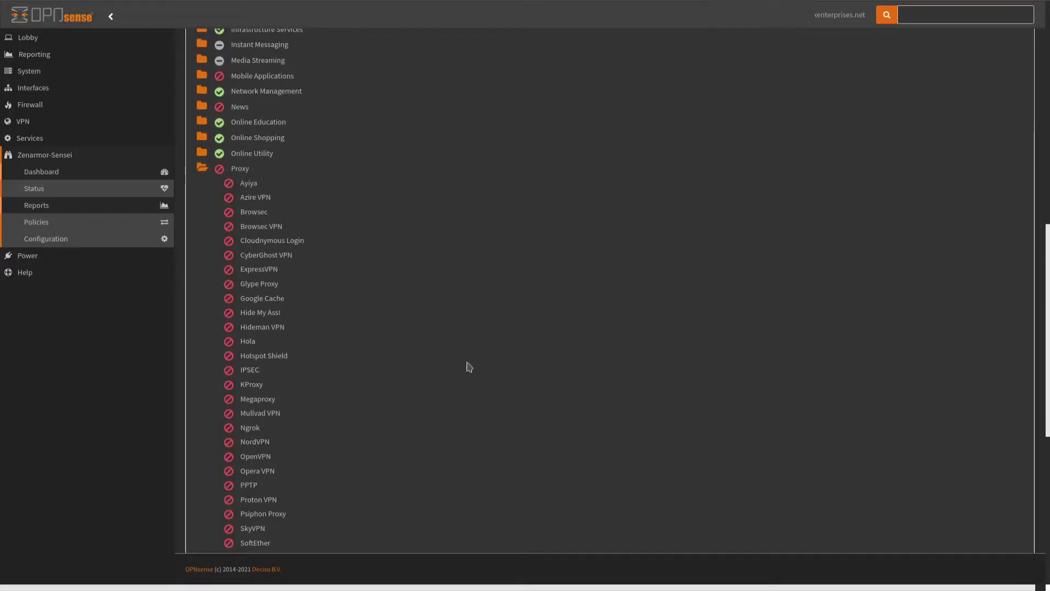
{"action": "scroll", "coordinate": [459, 366], "scroll_direction": "down", "scroll_amount": 8}
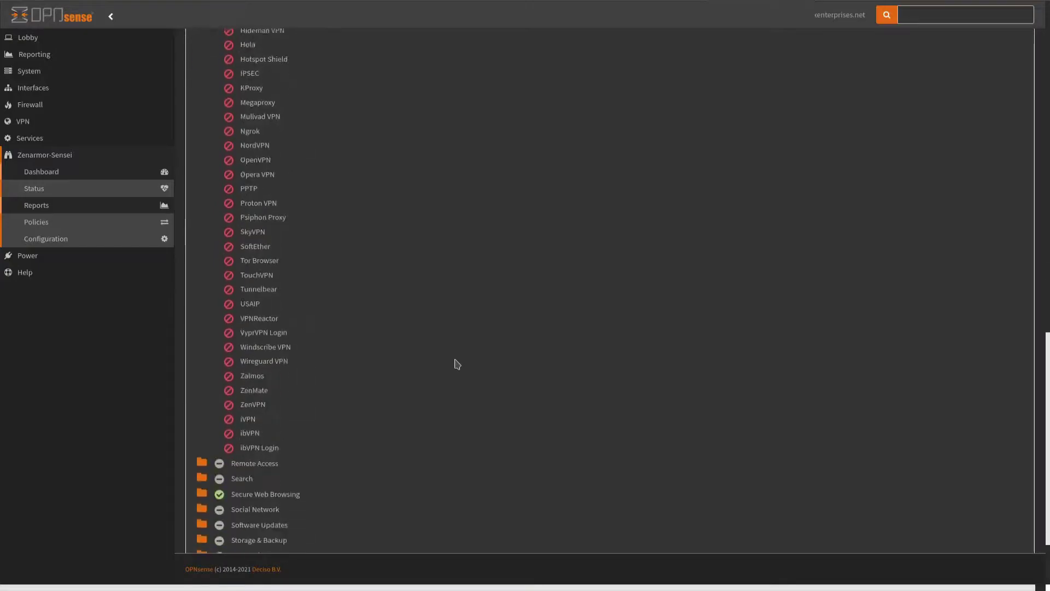
{"action": "scroll", "coordinate": [266, 468], "scroll_direction": "up", "scroll_amount": 15}
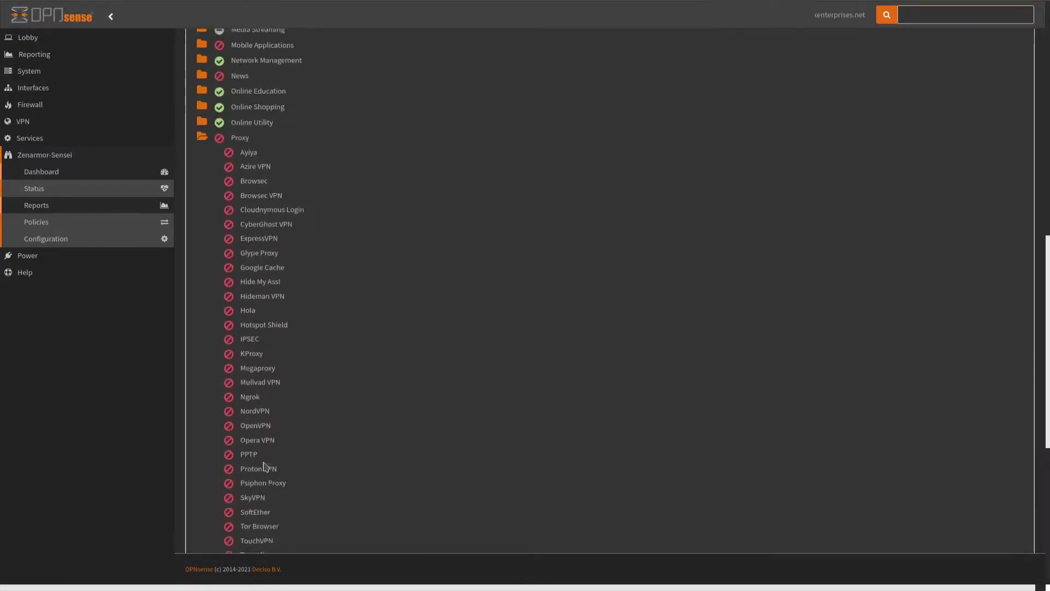
{"action": "scroll", "coordinate": [257, 422], "scroll_direction": "up", "scroll_amount": 4}
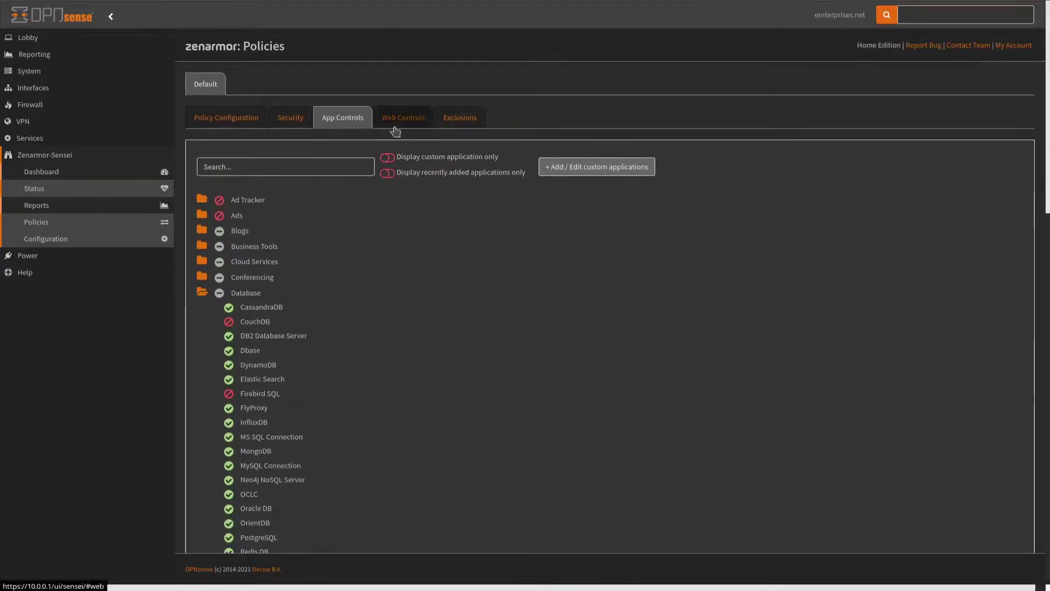
{"action": "left_click", "coordinate": [402, 118]}
Step: Scroll through the Custom profile's web categories, then view the policy's Exclusions tab
{"action": "scroll", "coordinate": [222, 191], "scroll_direction": "down", "scroll_amount": 1}
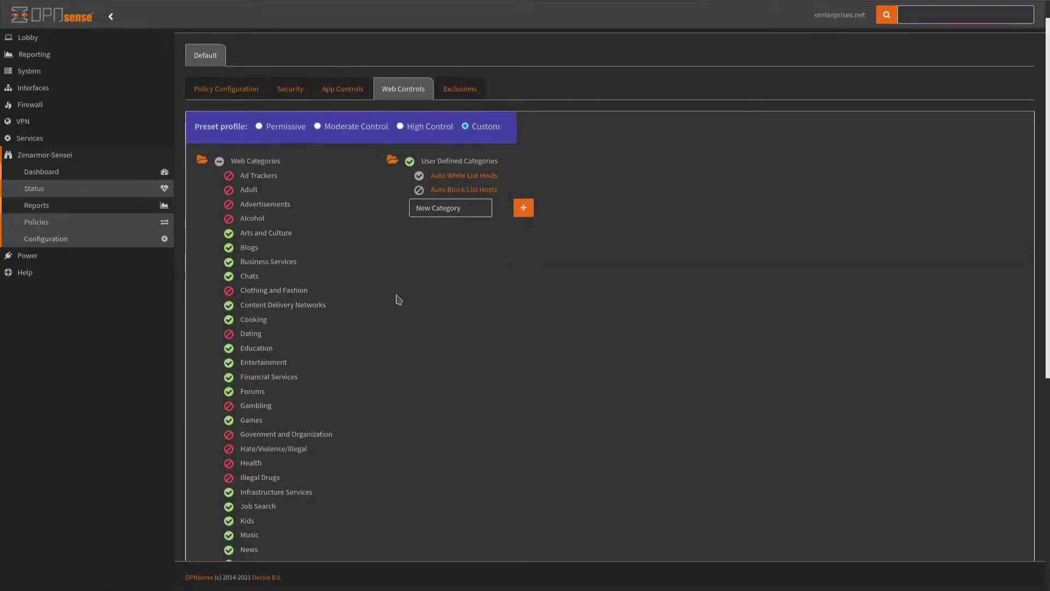
{"action": "scroll", "coordinate": [398, 299], "scroll_direction": "down", "scroll_amount": 2}
{"action": "scroll", "coordinate": [398, 299], "scroll_direction": "down", "scroll_amount": 4}
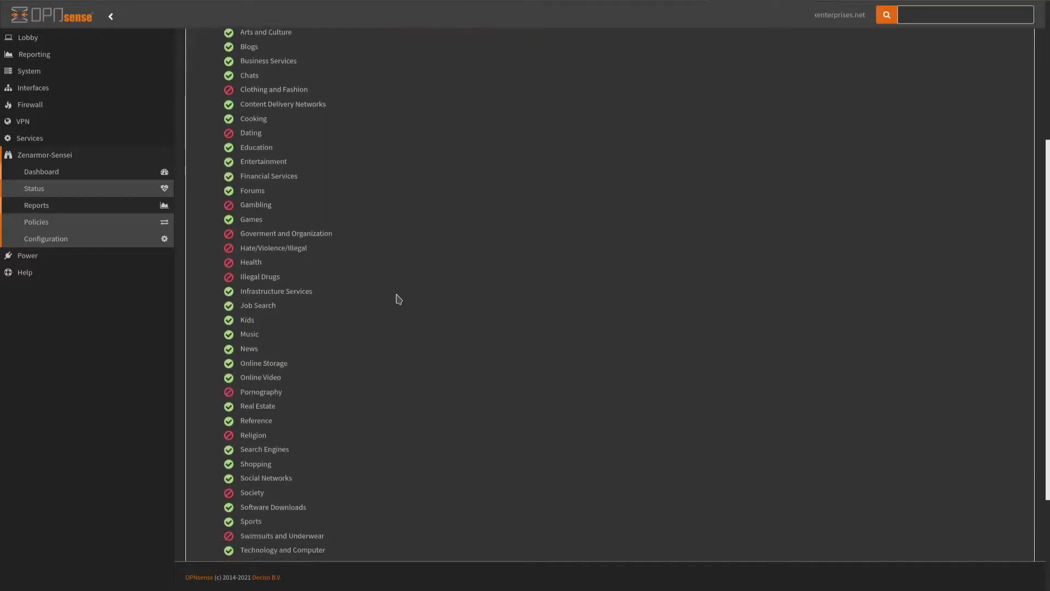
{"action": "scroll", "coordinate": [243, 477], "scroll_direction": "down", "scroll_amount": 2}
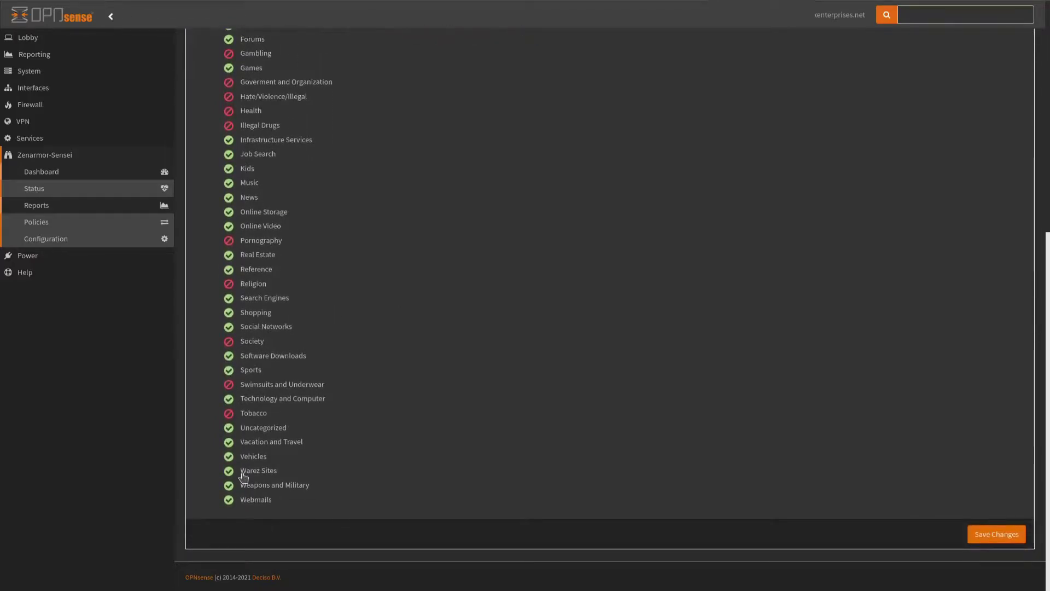
{"action": "scroll", "coordinate": [242, 477], "scroll_direction": "up", "scroll_amount": 7}
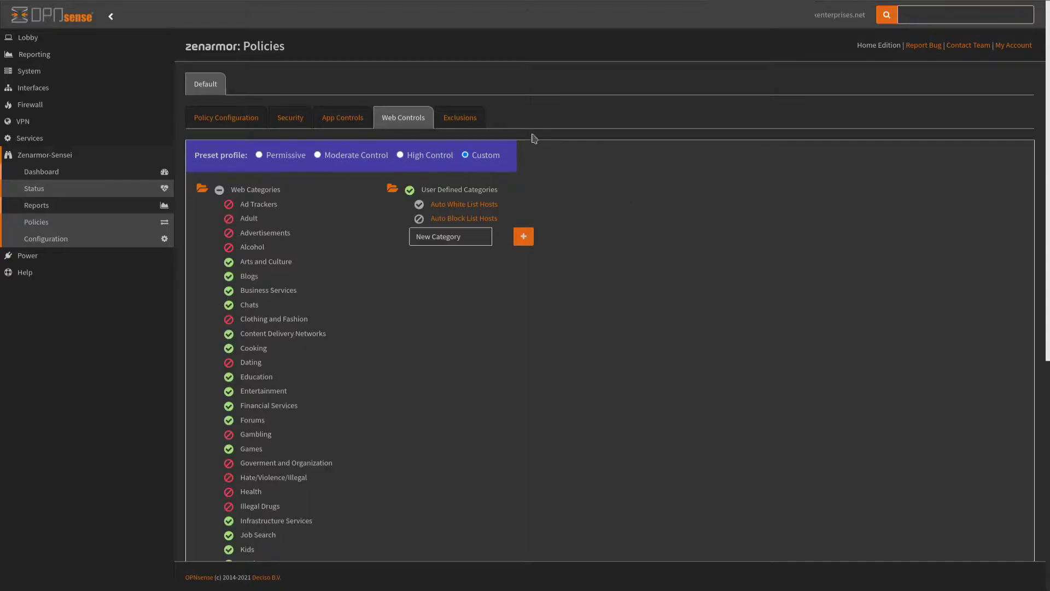
{"action": "left_click", "coordinate": [480, 119]}
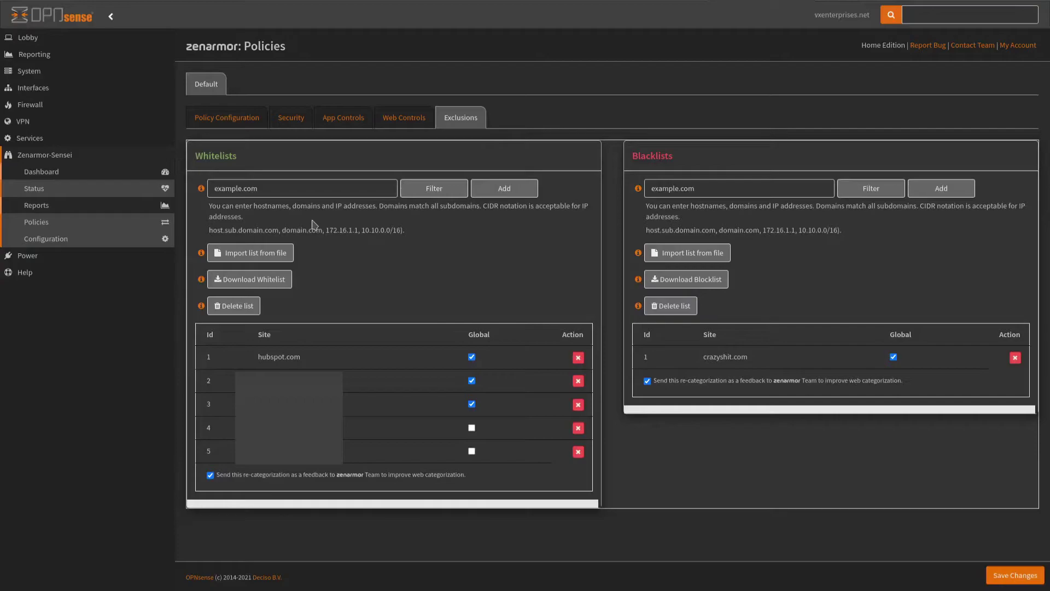
Step: Go to the Zenarmor status page, then show the firmware Status summary for 21.7.6
{"action": "left_click", "coordinate": [133, 188]}
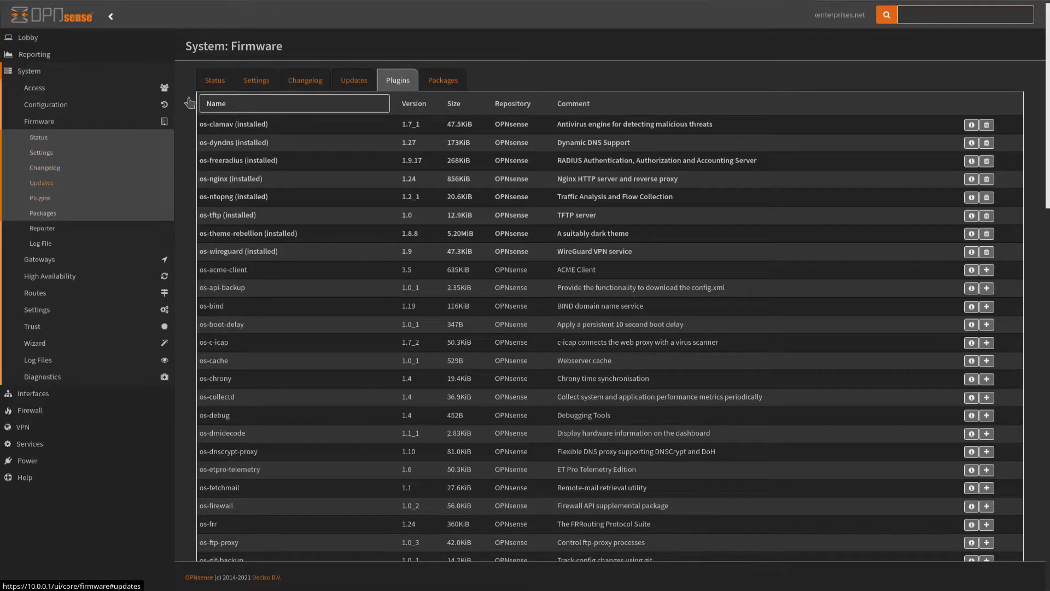
{"action": "left_click", "coordinate": [215, 80]}
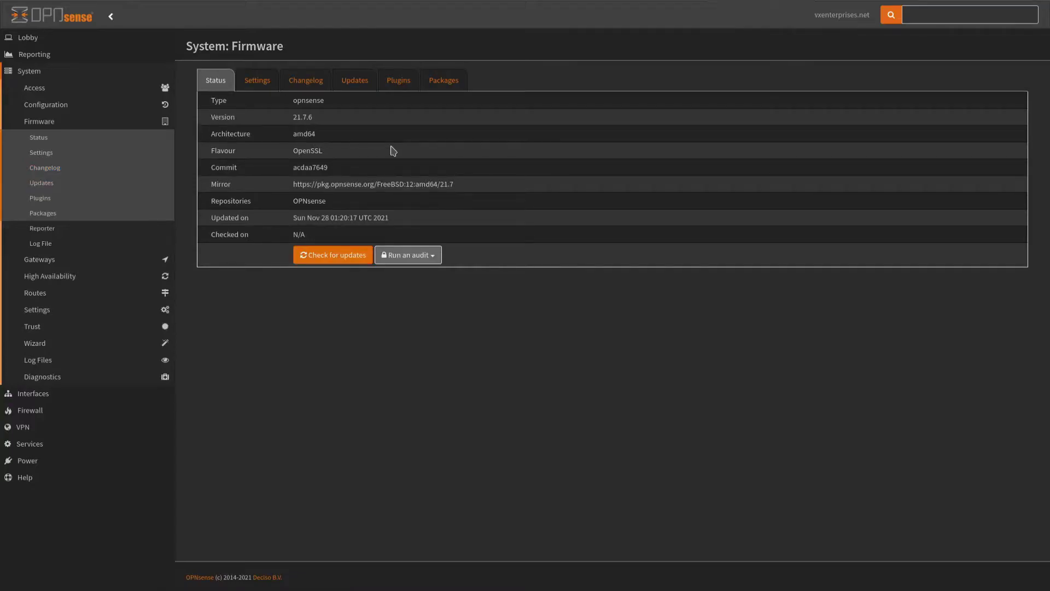
Step: Filter plugins by 'os-su', install os-sunnyvalley, and return to the plugin list
{"action": "left_click", "coordinate": [398, 93]}
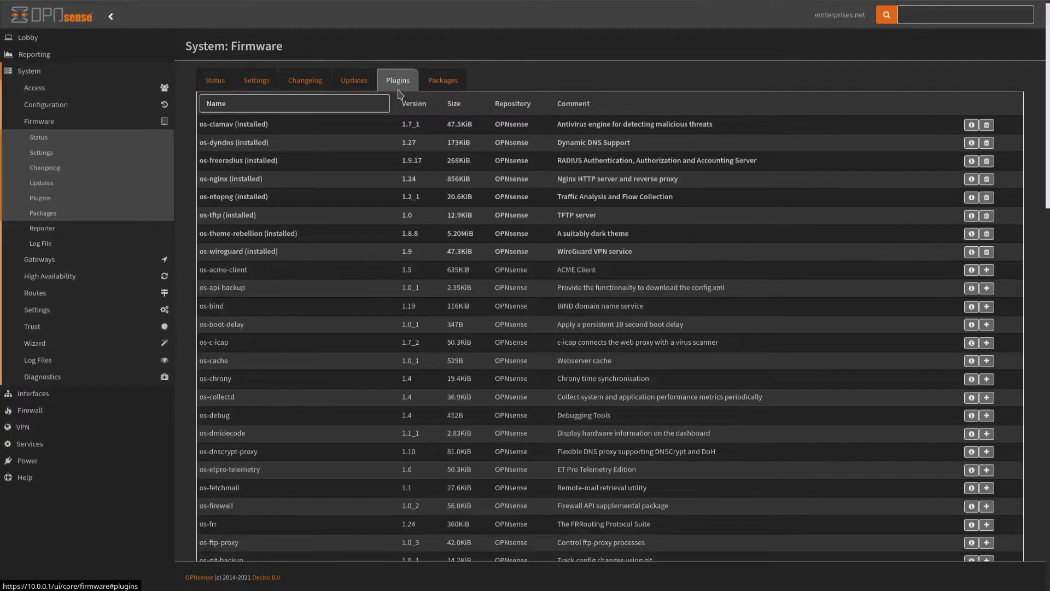
{"action": "left_click", "coordinate": [250, 99]}
{"action": "type", "text": "os-sun"}
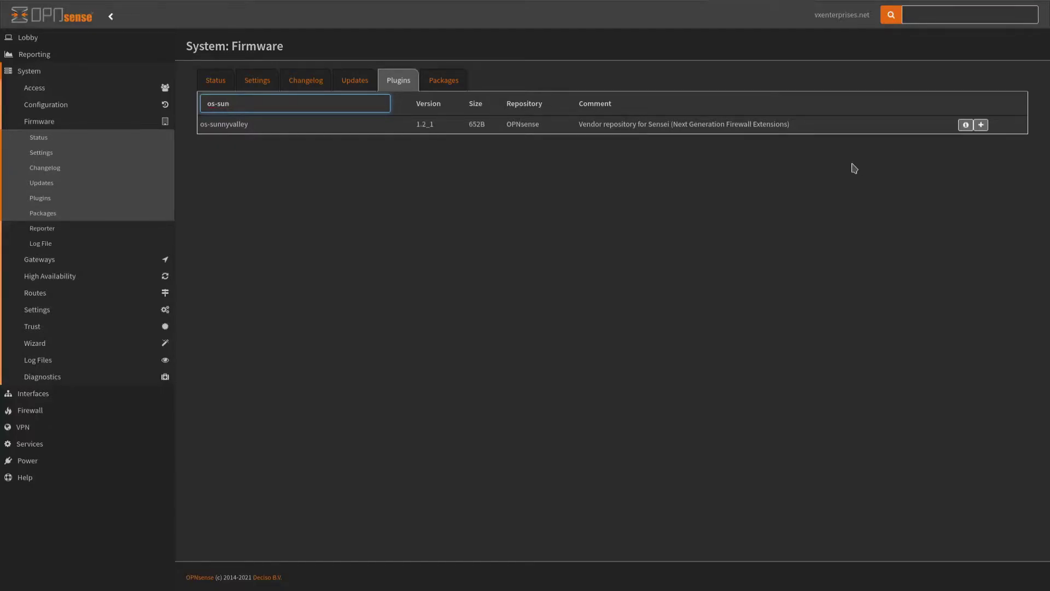
{"action": "left_click", "coordinate": [982, 125]}
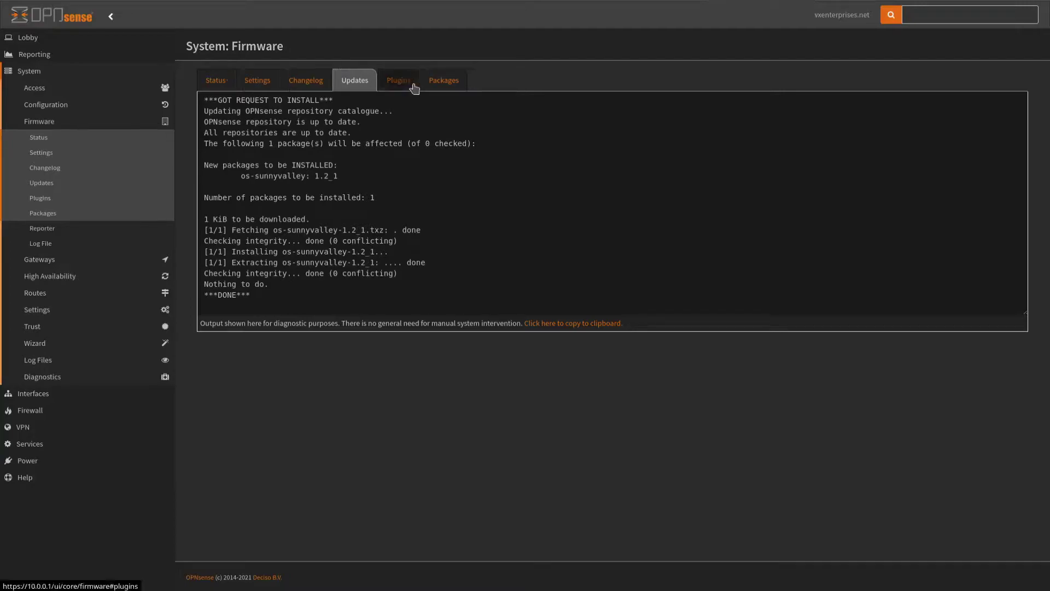
{"action": "left_click", "coordinate": [413, 86]}
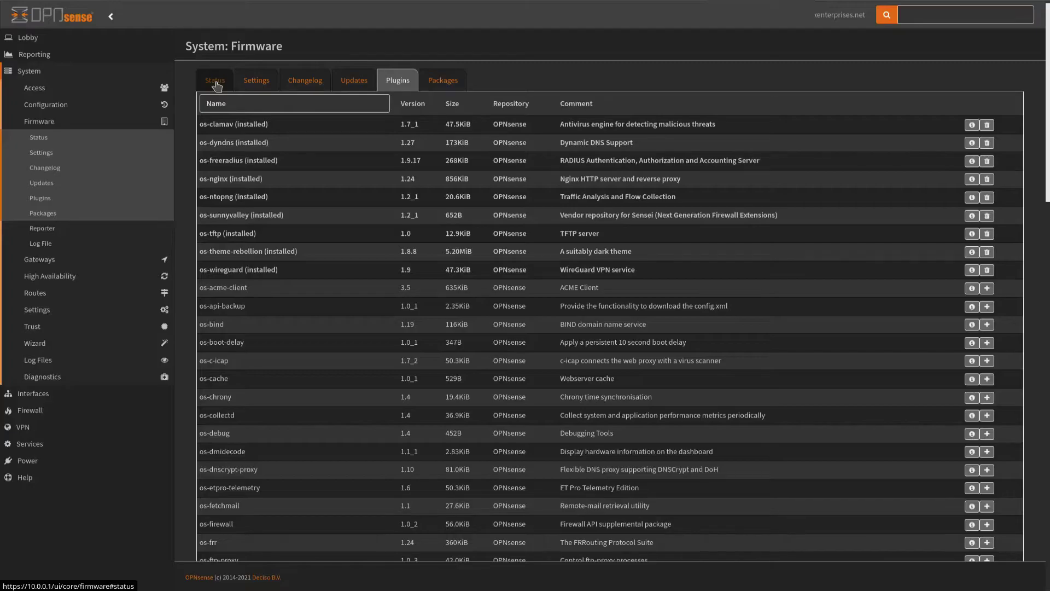
Step: Check for updates on the firmware Status tab to fetch the SunnyValley repository
{"action": "left_click", "coordinate": [216, 83]}
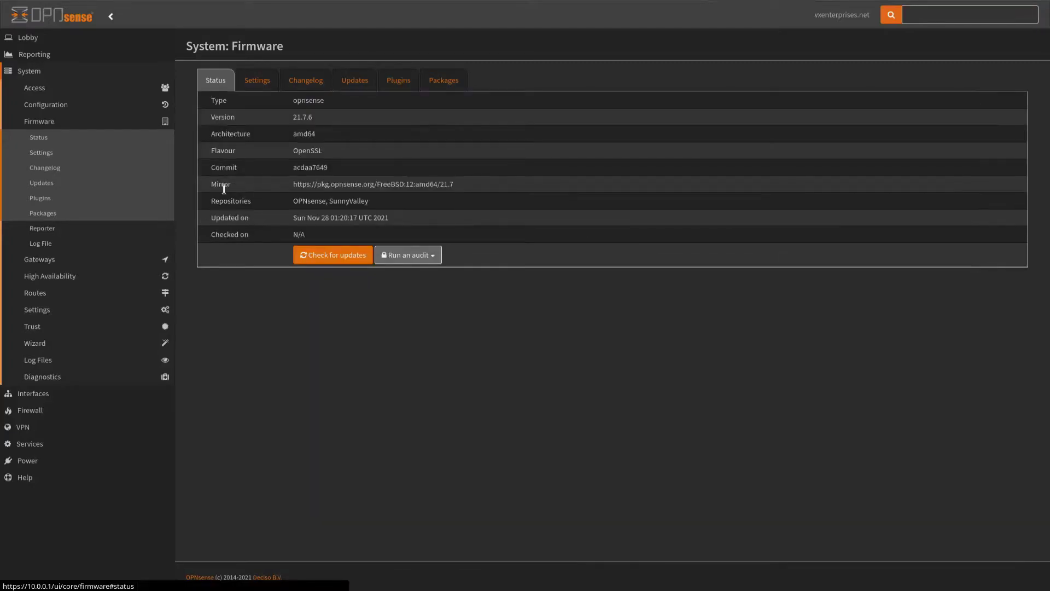
{"action": "left_click", "coordinate": [304, 257]}
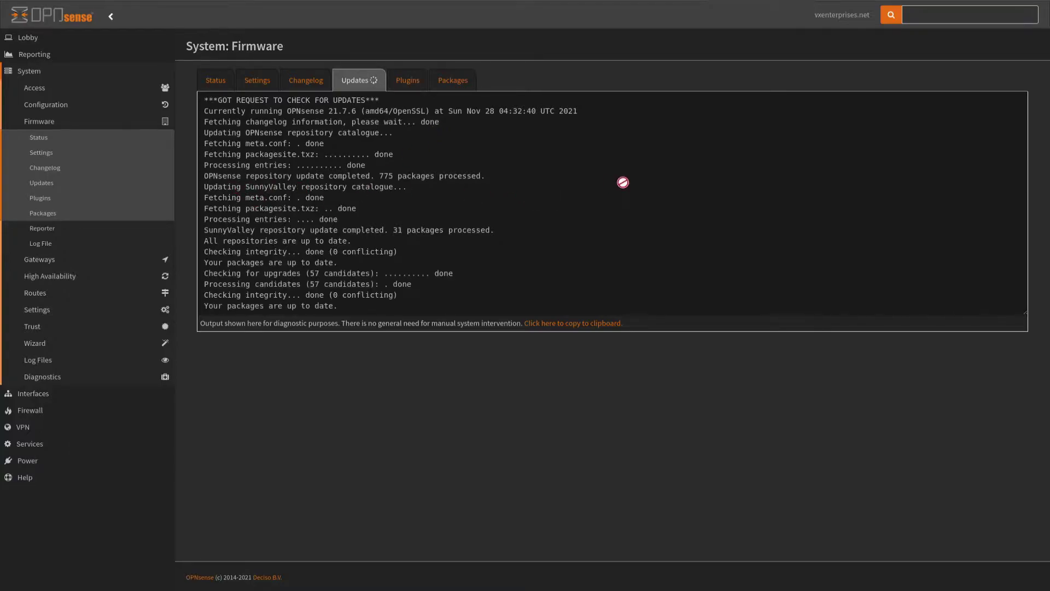
Step: Dismiss the no-updates notice, locate the Sensei plugins, and start installing os-sensei
{"action": "left_click", "coordinate": [422, 94]}
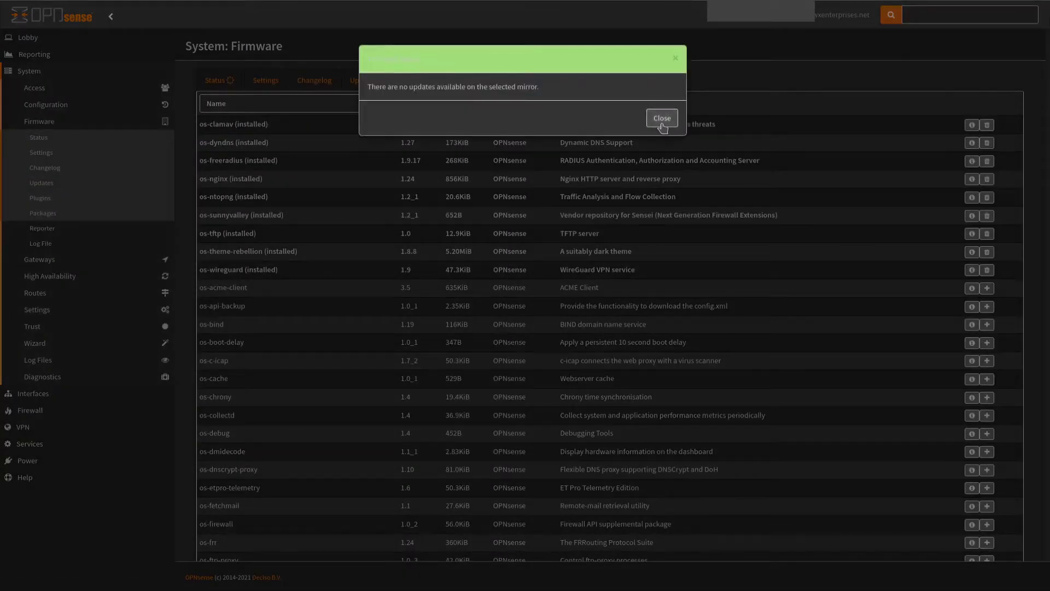
{"action": "left_click", "coordinate": [662, 120]}
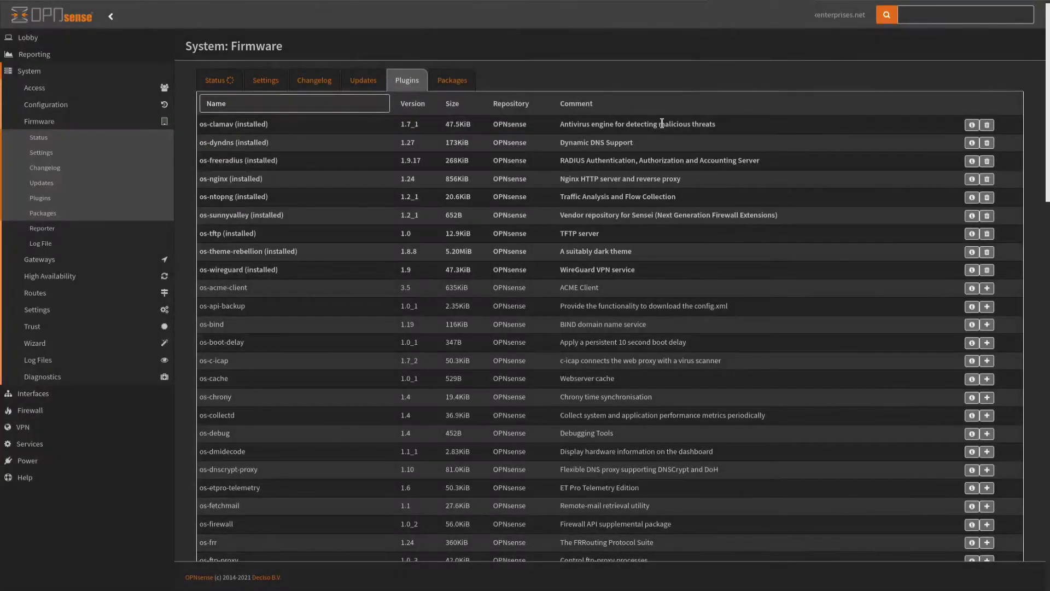
{"action": "scroll", "coordinate": [511, 110], "scroll_direction": "down", "scroll_amount": 9}
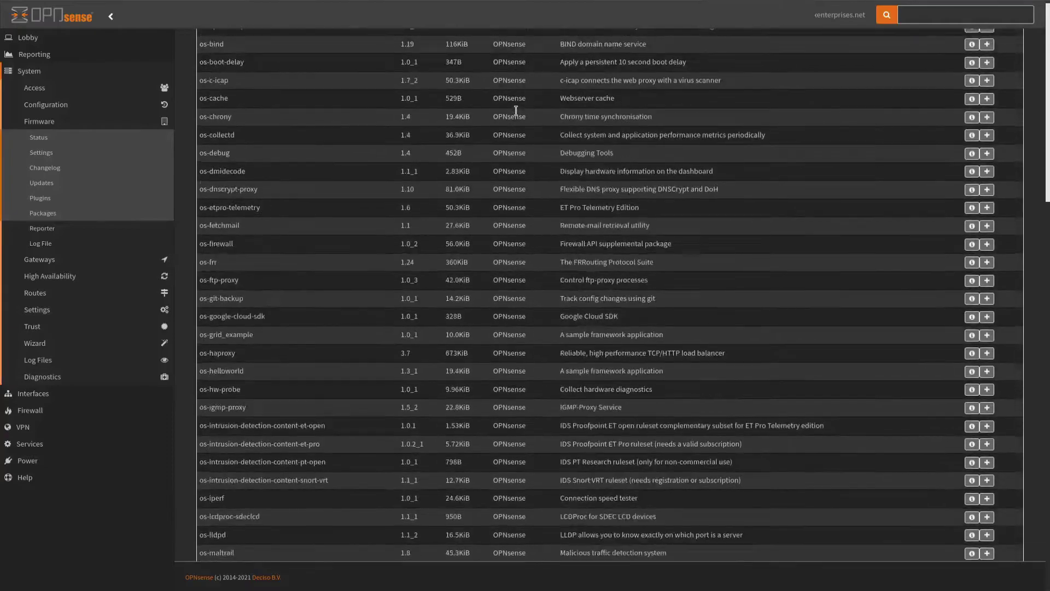
{"action": "scroll", "coordinate": [517, 115], "scroll_direction": "down", "scroll_amount": 8}
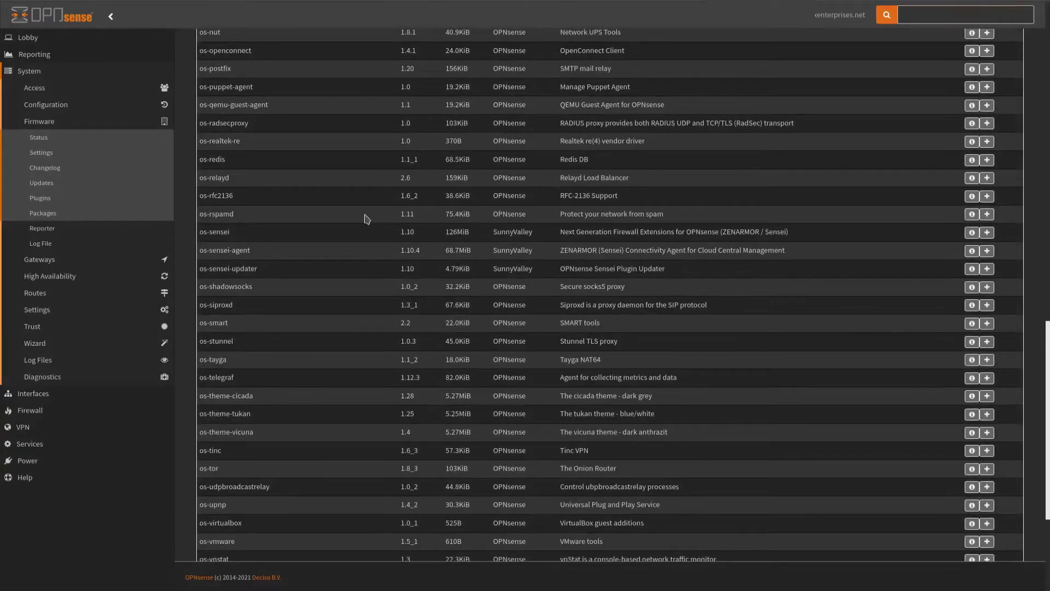
{"action": "left_click_drag", "start_coordinate": [200, 231], "coordinate": [266, 273]}
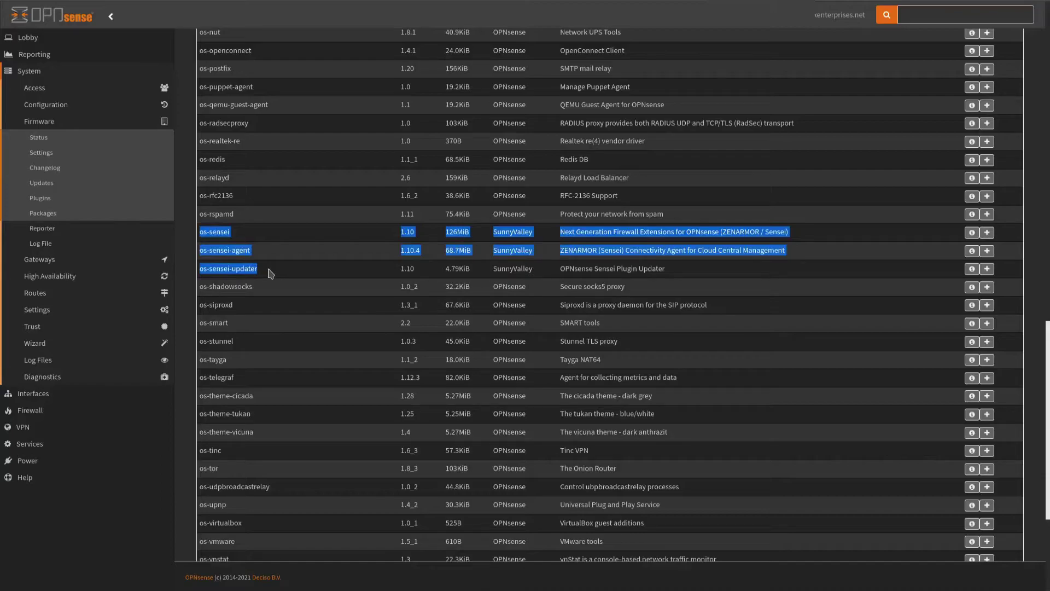
{"action": "left_click", "coordinate": [679, 241]}
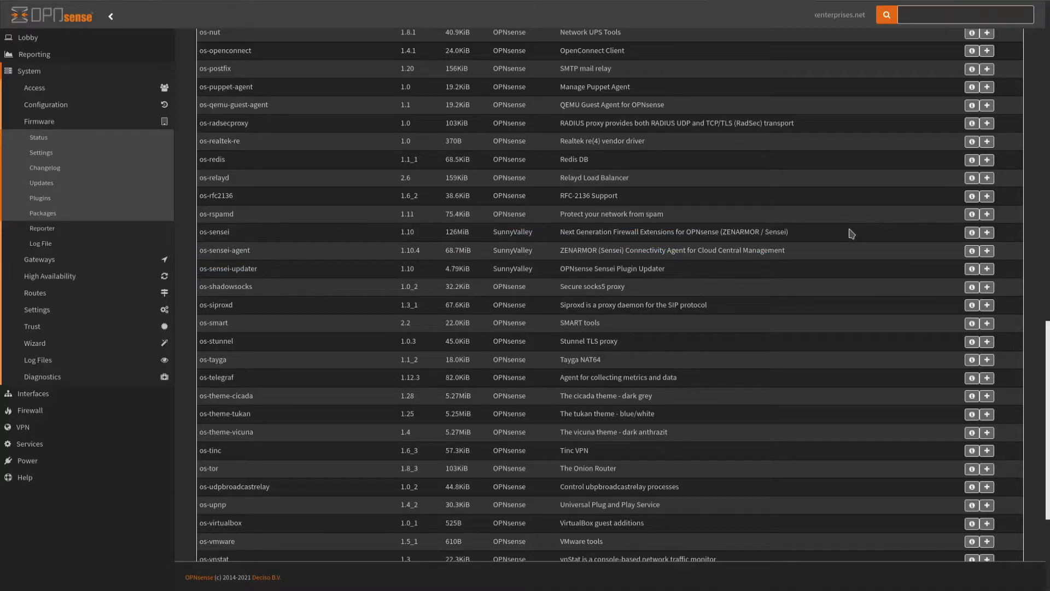
{"action": "left_click", "coordinate": [988, 235]}
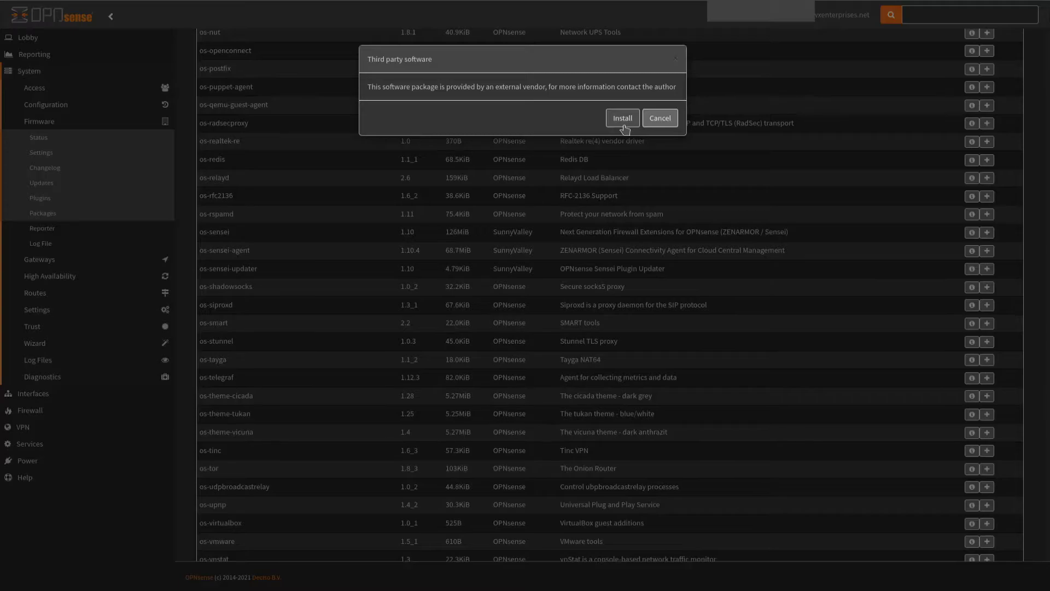
Step: Confirm the third-party os-sensei install and return to the Plugins list when done
{"action": "left_click", "coordinate": [623, 118]}
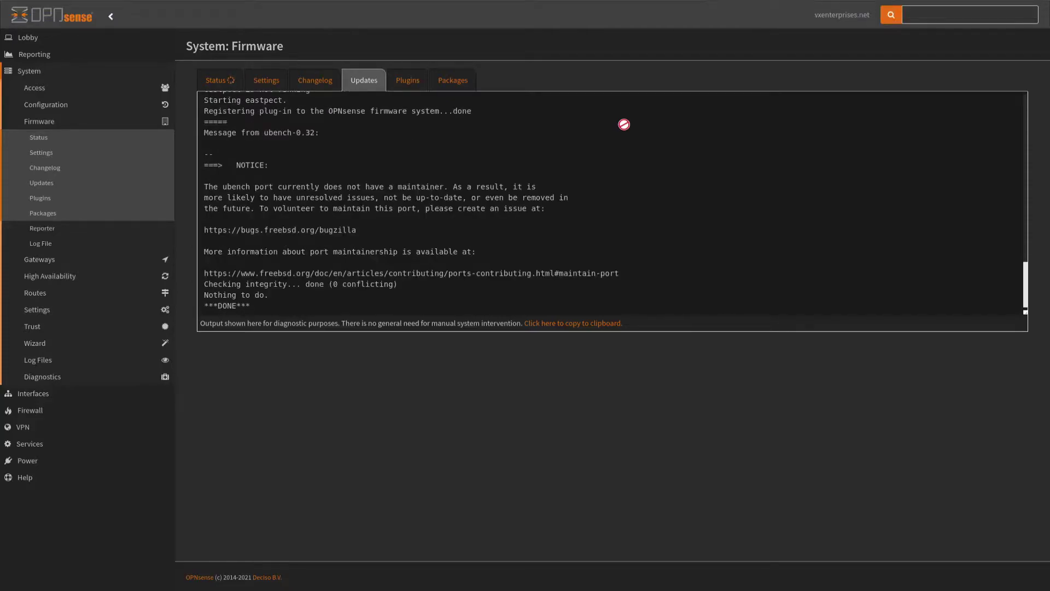
{"action": "left_click", "coordinate": [409, 84]}
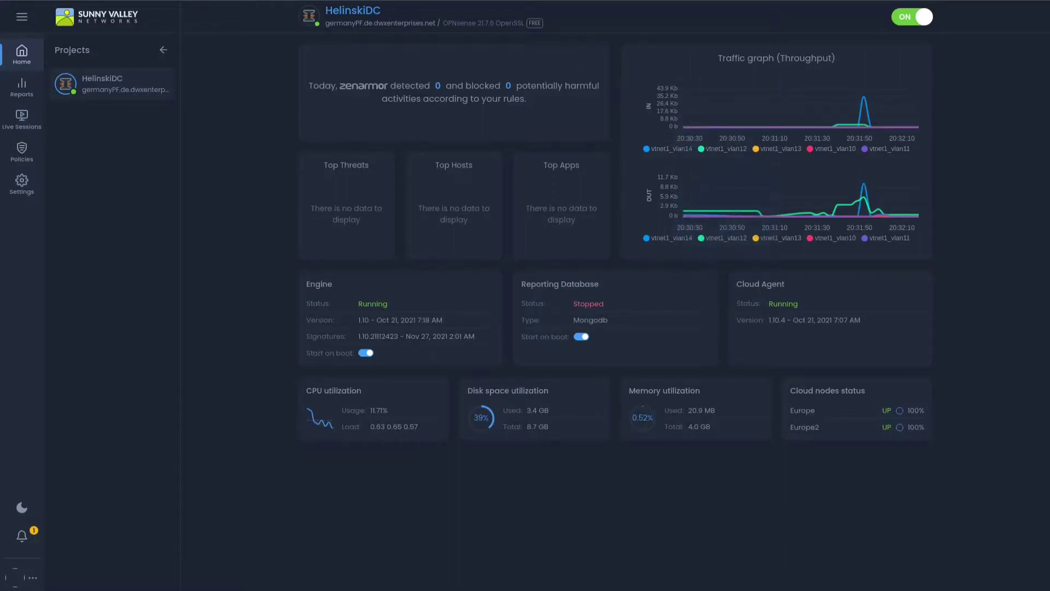
Step: Show the Live Sessions page for the HelinskiDC firewall in the Sunny Valley cloud portal
{"action": "mouse_move", "coordinate": [623, 304]}
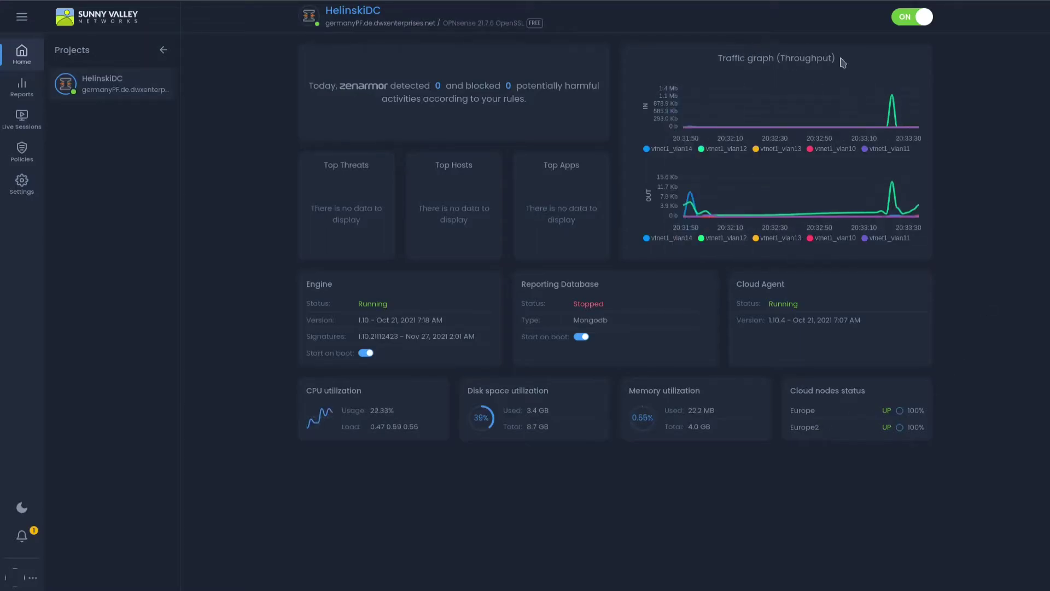
{"action": "left_click", "coordinate": [29, 131]}
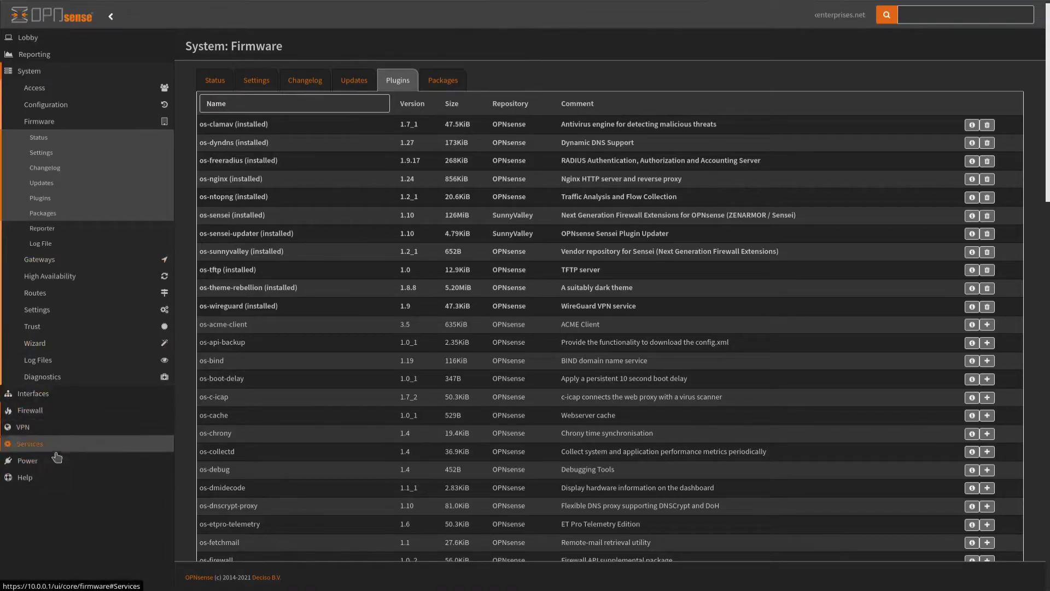
Step: Install the os-sensei-agent plugin, then expand the Zenarmor-Sensei menu in the navigation
{"action": "scroll", "coordinate": [434, 282], "scroll_direction": "down", "scroll_amount": 3}
{"action": "scroll", "coordinate": [433, 283], "scroll_direction": "down", "scroll_amount": 12}
{"action": "scroll", "coordinate": [433, 283], "scroll_direction": "down", "scroll_amount": 3}
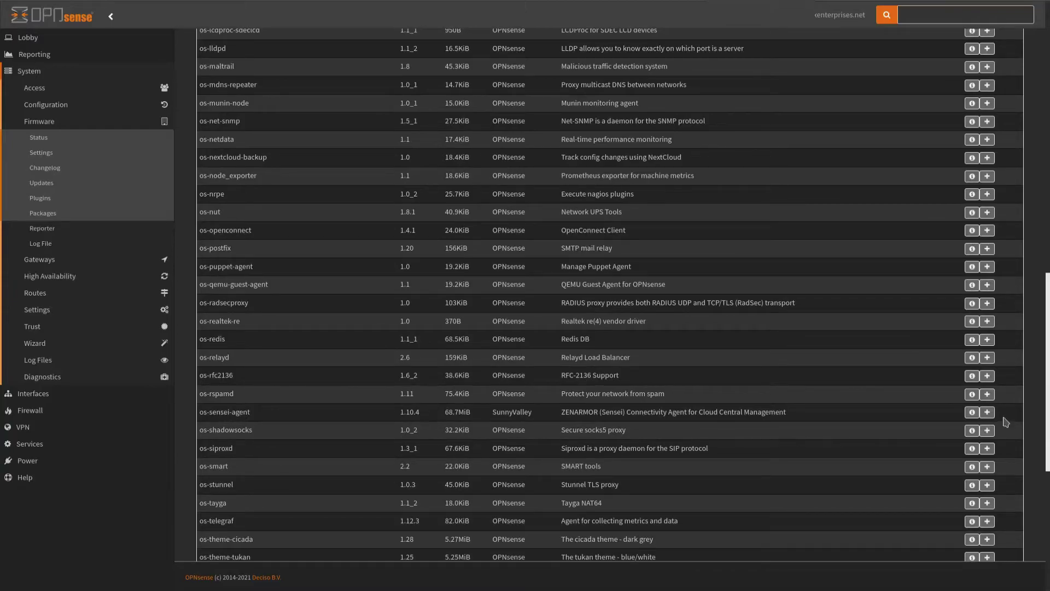
{"action": "left_click", "coordinate": [987, 411]}
{"action": "left_click", "coordinate": [621, 115]}
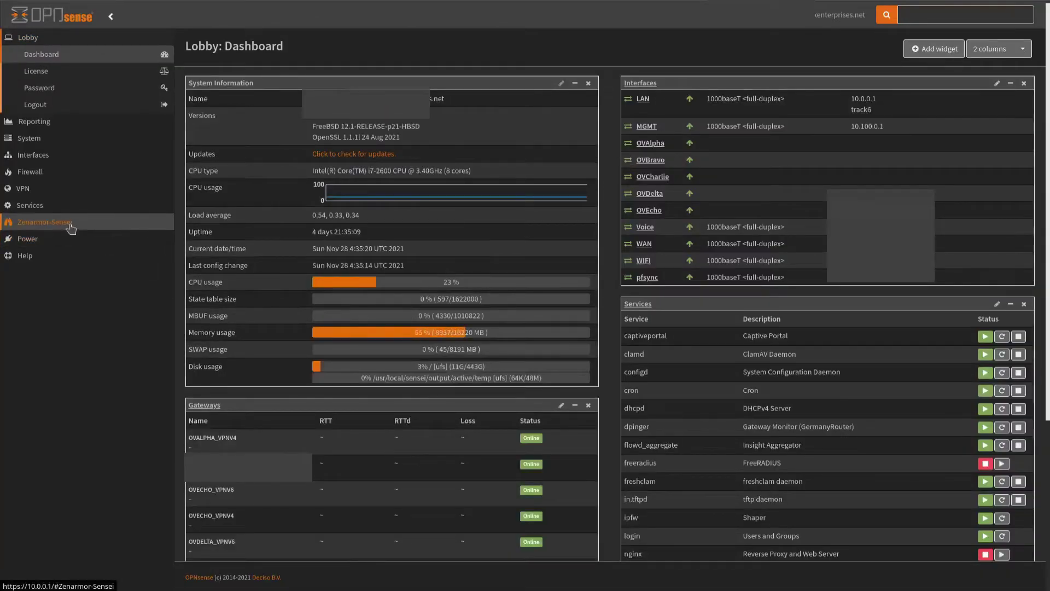
{"action": "left_click", "coordinate": [72, 228]}
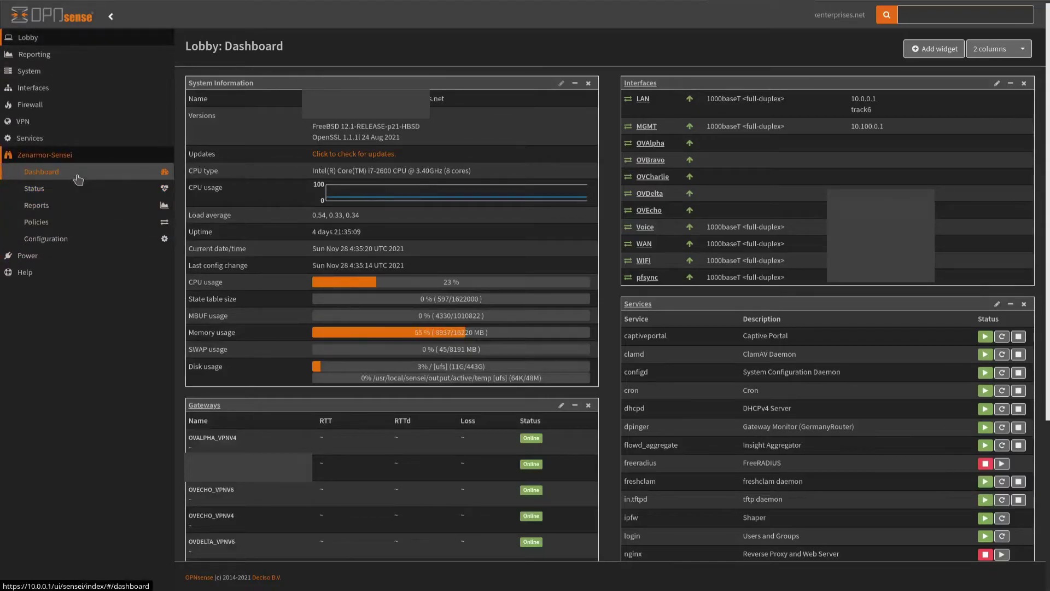